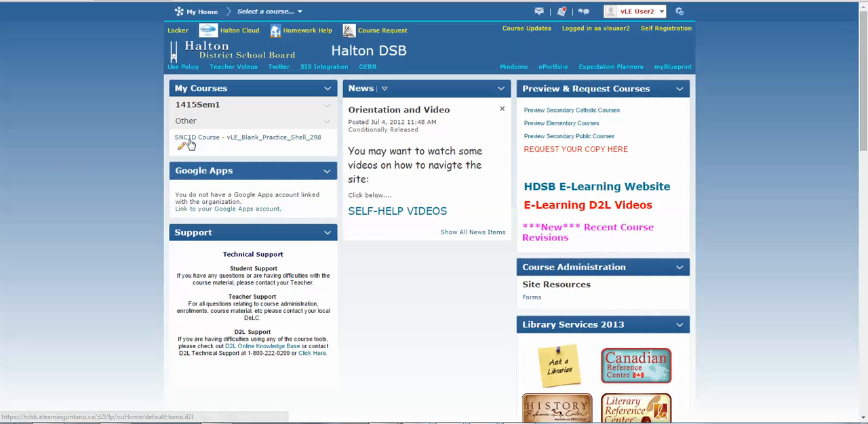
- Self-register for the Science Department offering (DEP-SCI) from the SNC1D Course and finish the registration
click(226, 140)
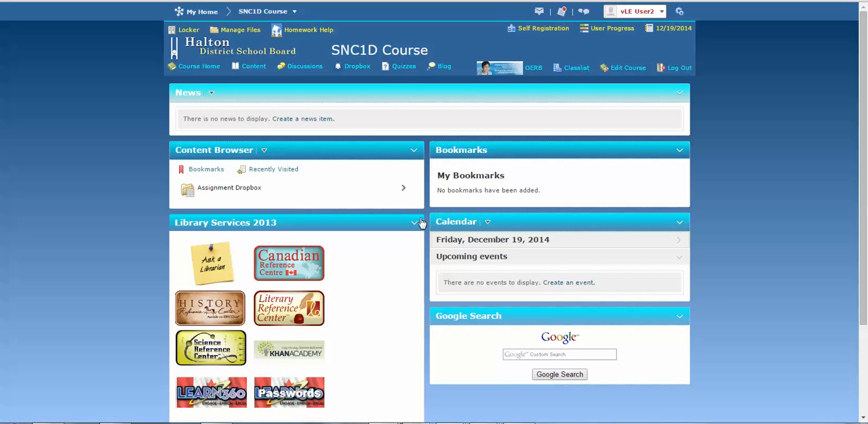
click(535, 30)
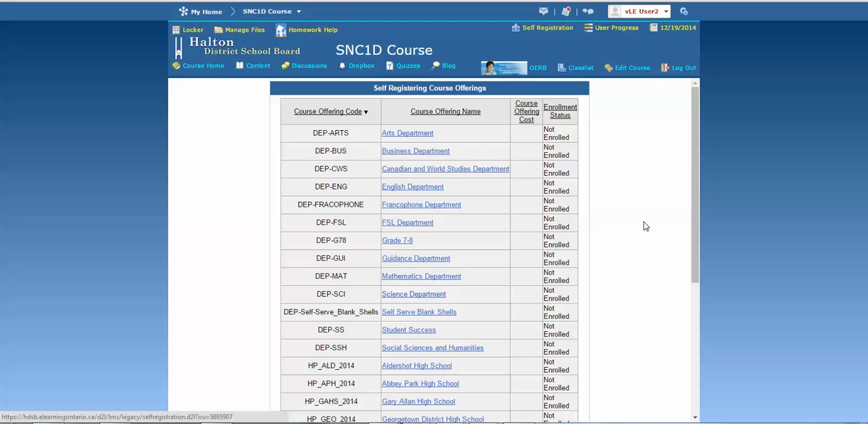
click(414, 295)
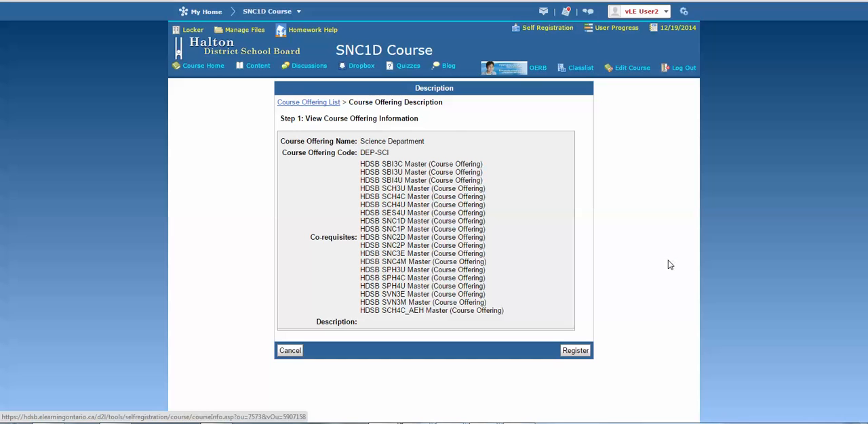
click(578, 353)
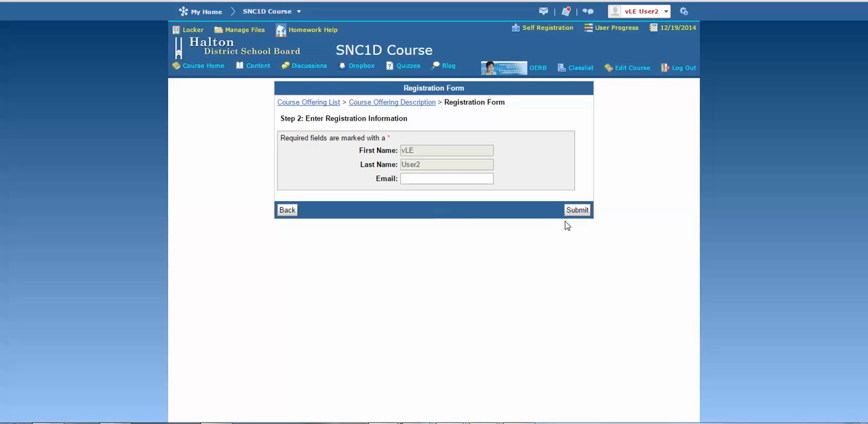
click(584, 213)
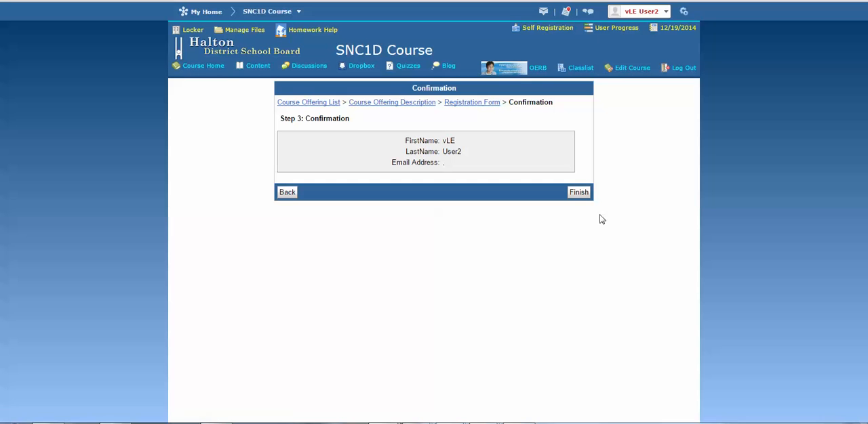
click(580, 195)
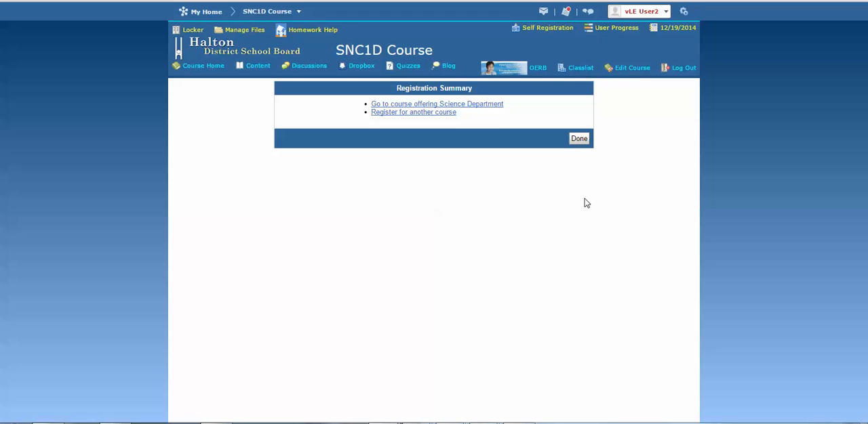
- View the My Courses list under the Master_Access role on the home page, and return it to the Teacher role
click(214, 17)
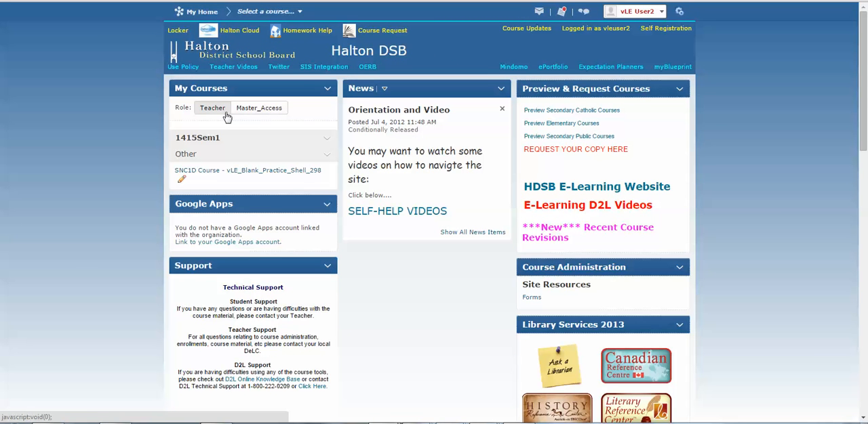
click(259, 108)
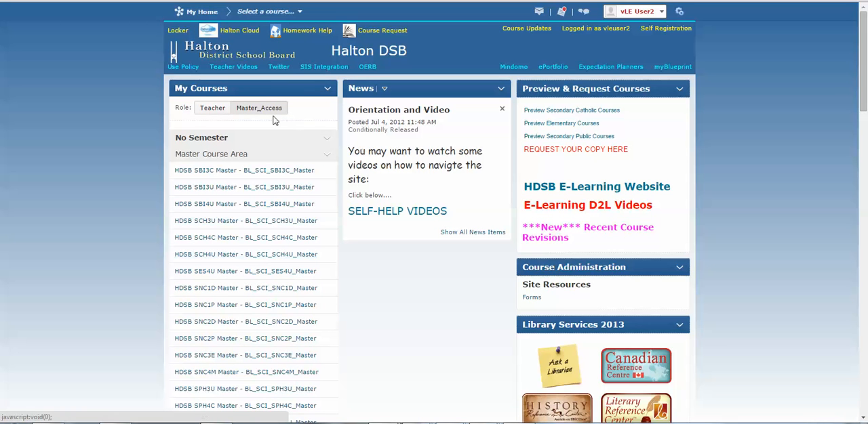
click(222, 111)
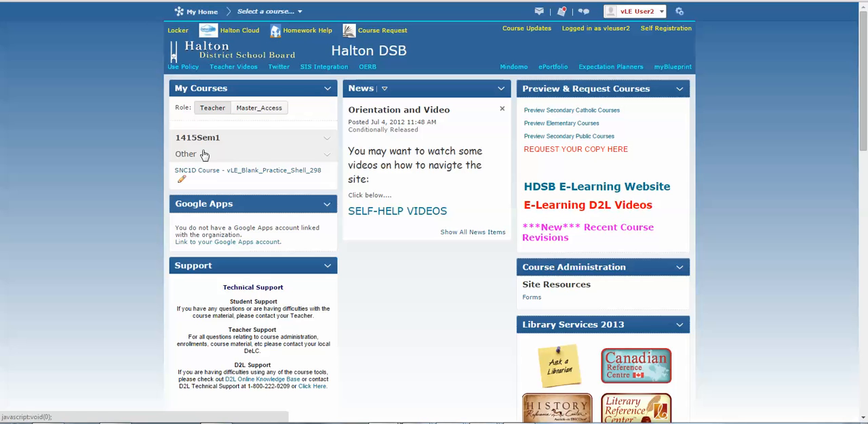
- Open the SNC1D Course and go to its Import/Export/Copy Components page
click(265, 171)
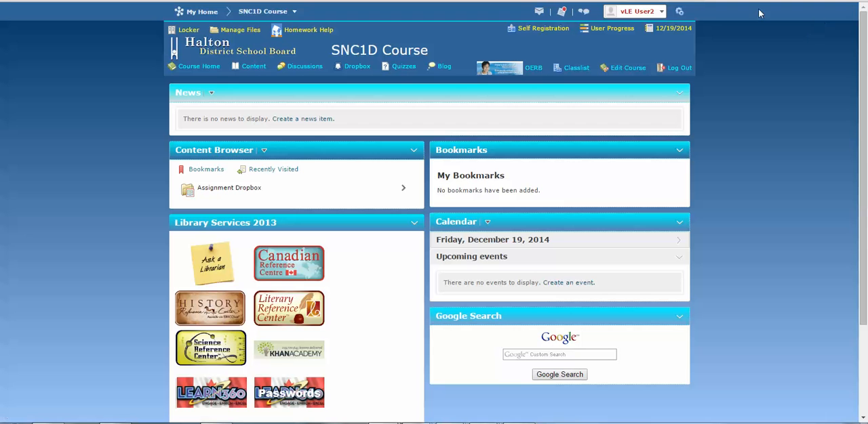
click(679, 13)
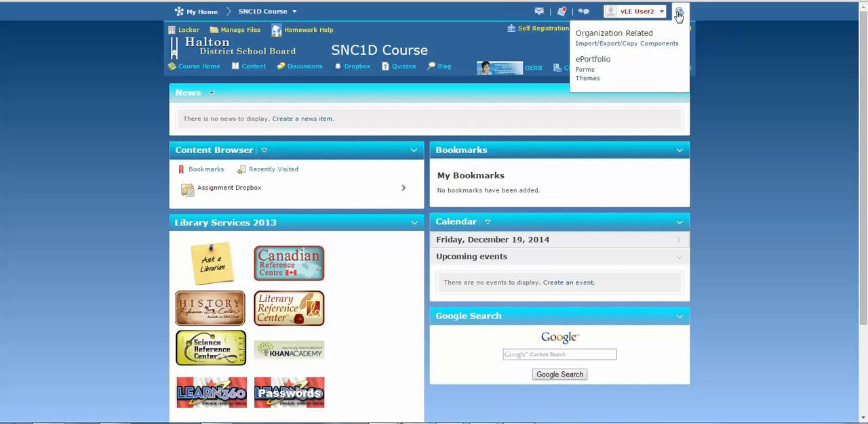
click(614, 48)
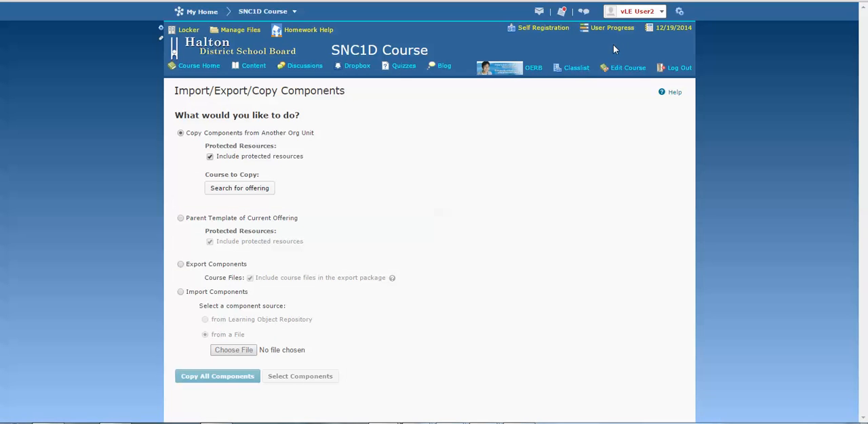
- Search the course offerings for snc1d as the source to copy components from
click(251, 189)
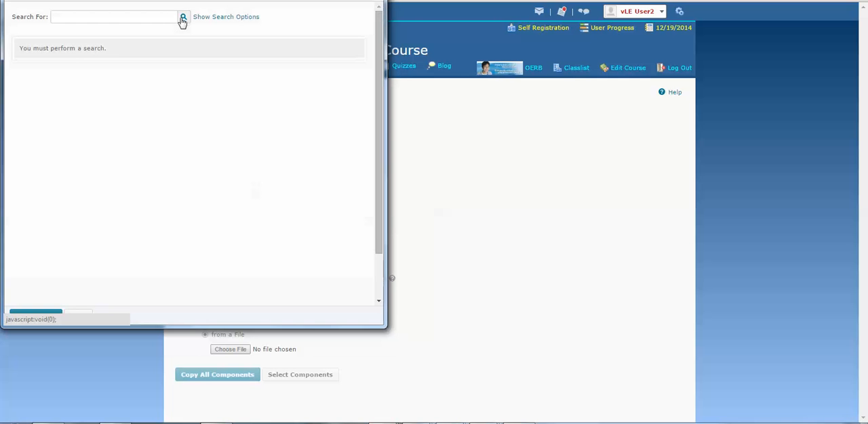
click(74, 18)
text(s)
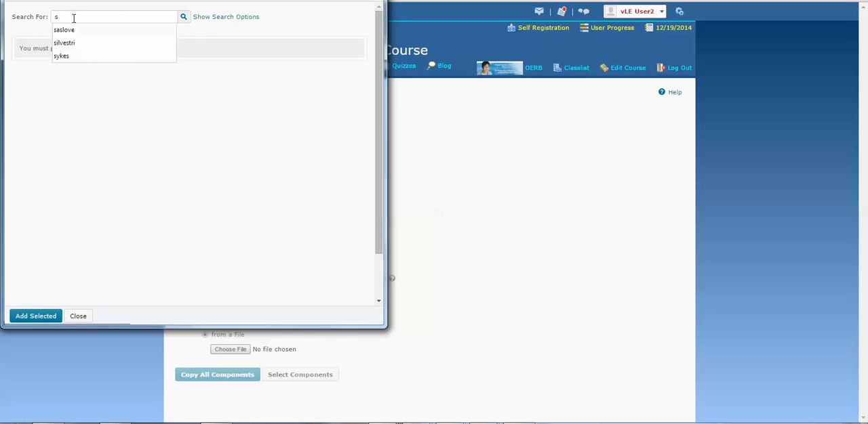
text(nc1d)
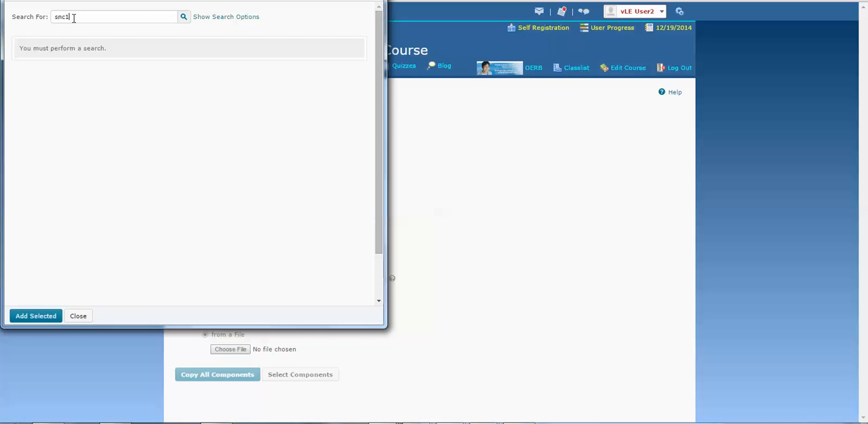
click(183, 16)
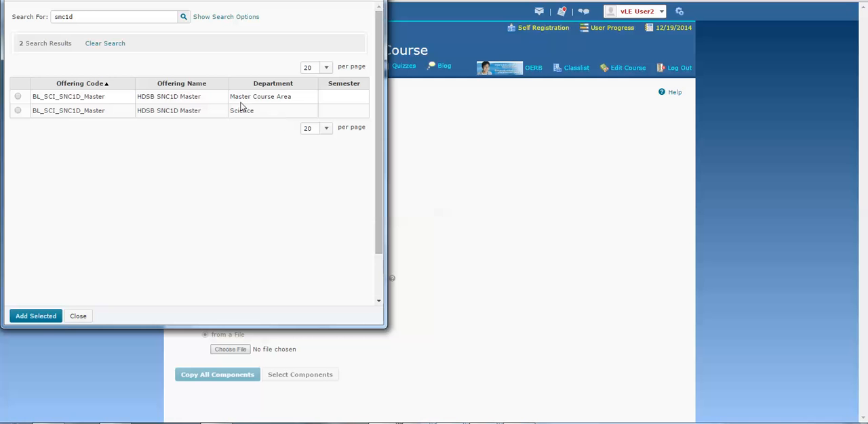
- Copy all components from the Science department's HDSB SNC1D Master and check the Content Browser on the course homepage
click(18, 110)
click(39, 319)
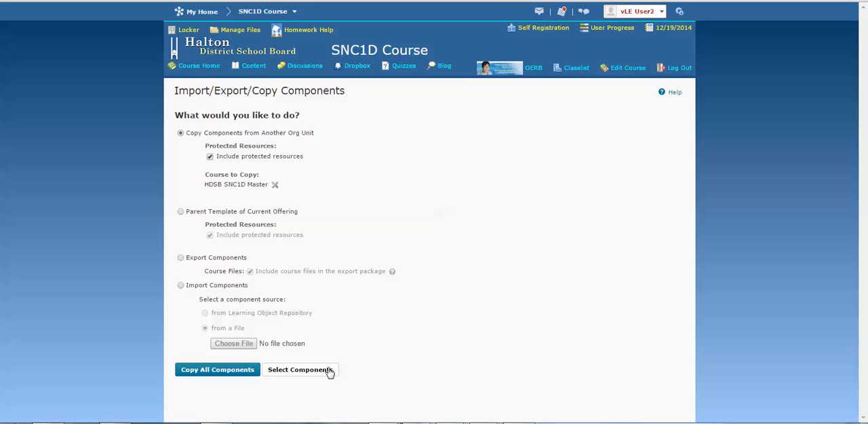
click(222, 375)
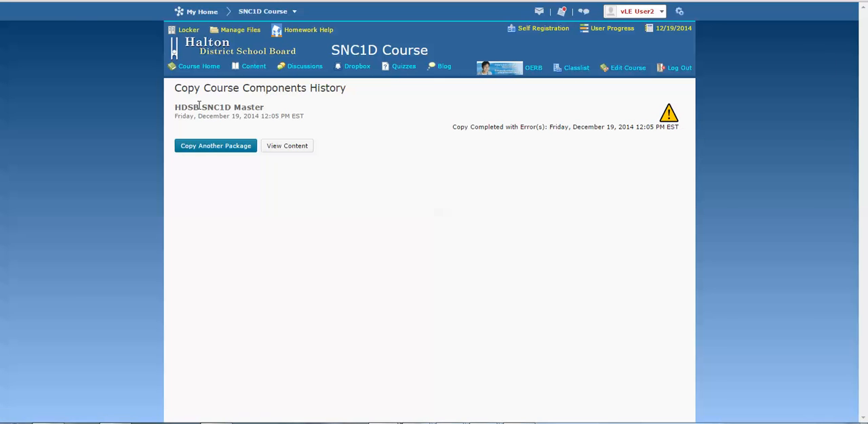
click(264, 13)
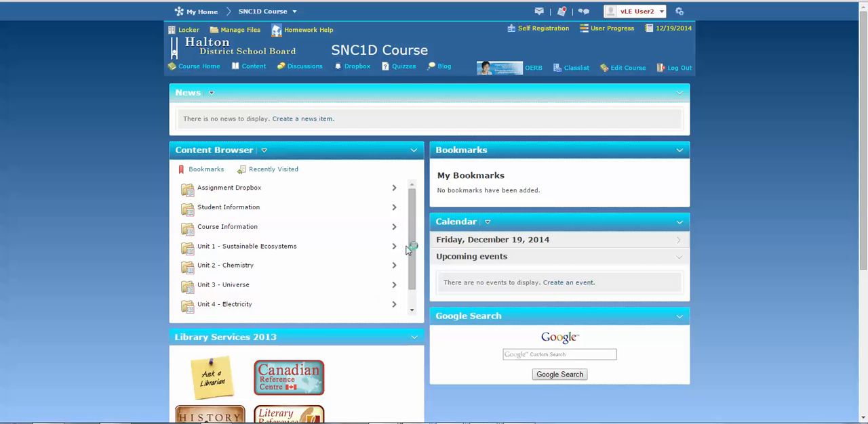
scroll(412, 221, down, 1)
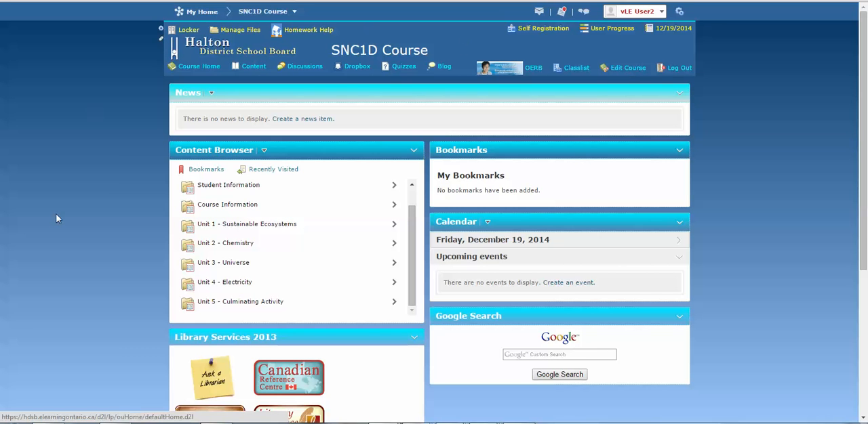
- Apply _Science Teacher as the active navbar of the SNC1D Course
click(161, 30)
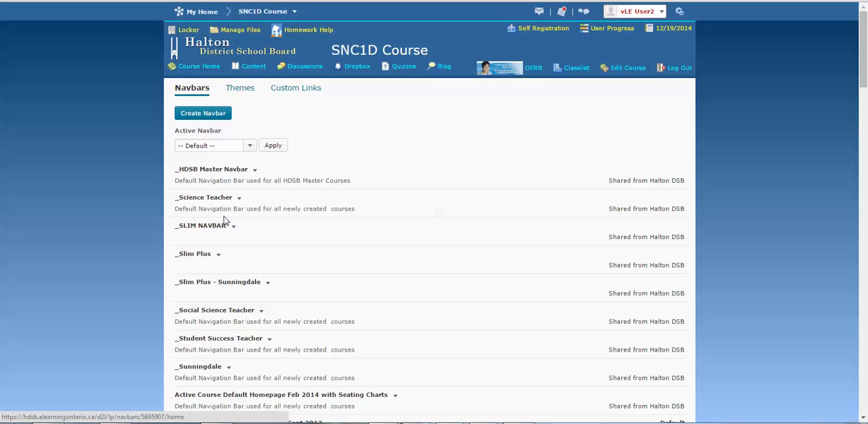
click(250, 148)
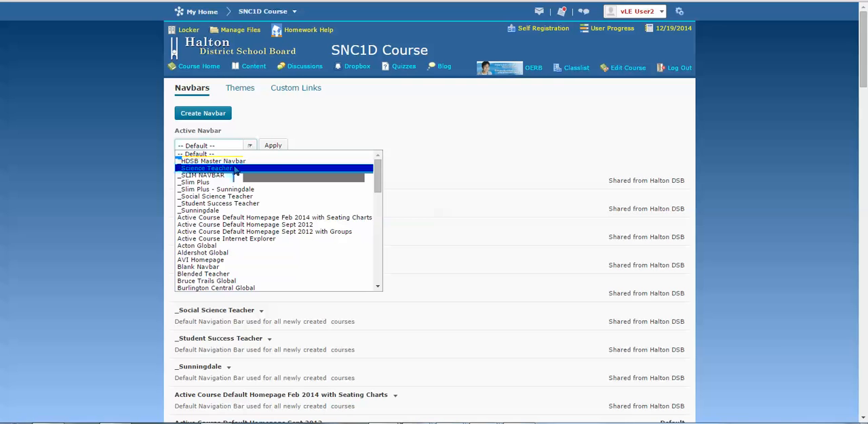
click(236, 168)
click(274, 146)
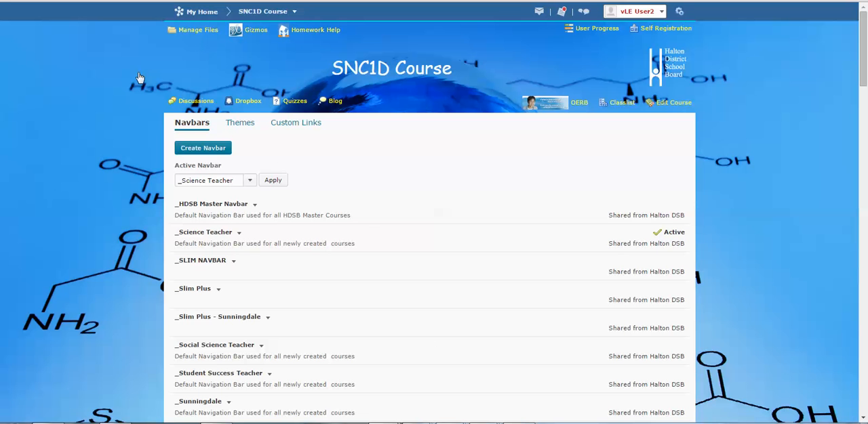
- Apply _Science Teacher Home Page as the active homepage of the SNC1D Course
click(262, 12)
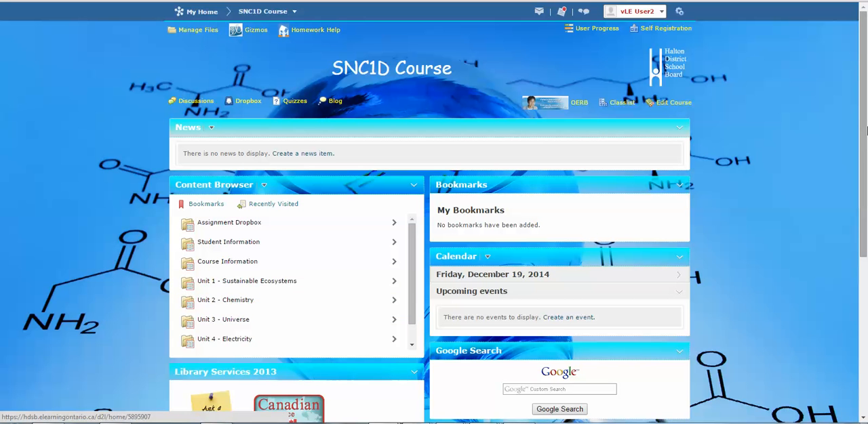
scroll(865, 128, down, 3)
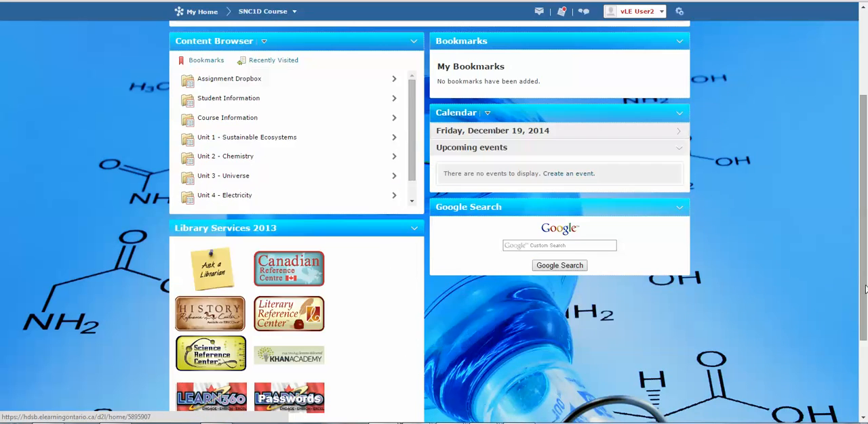
drag(863, 328, 865, 390)
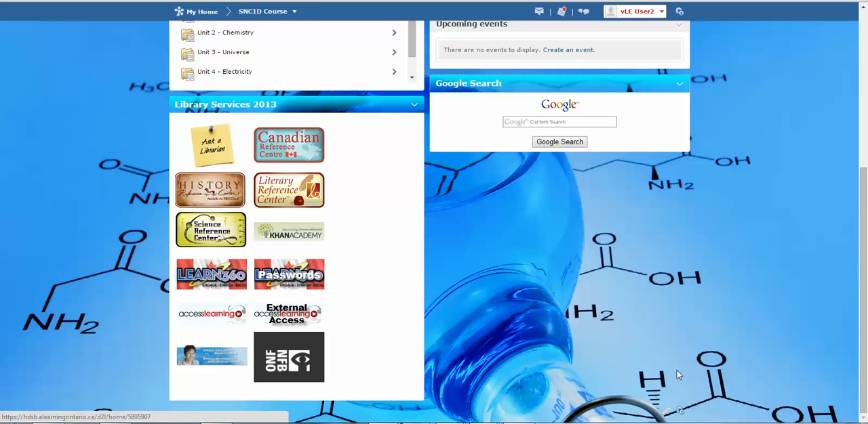
click(681, 414)
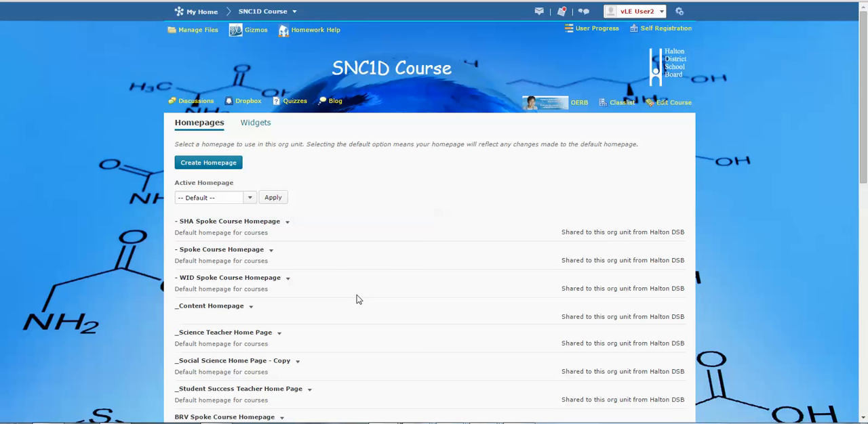
click(251, 198)
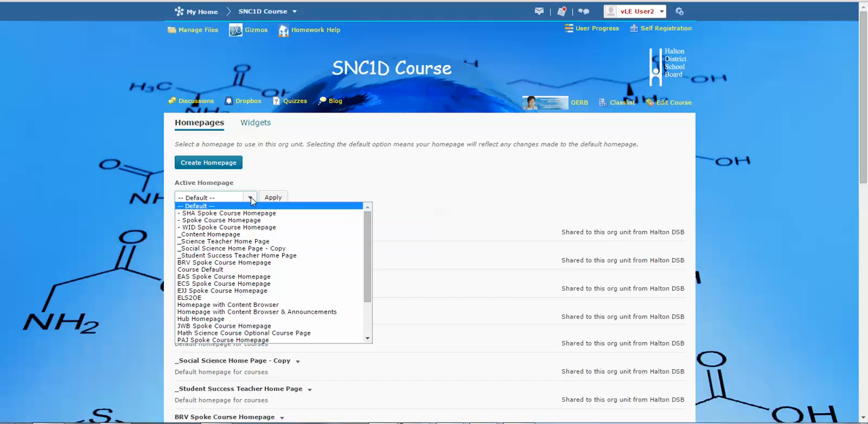
click(250, 245)
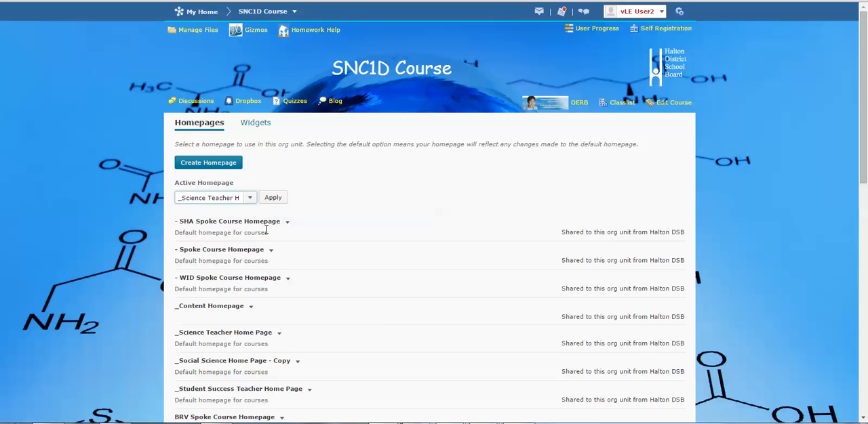
click(278, 199)
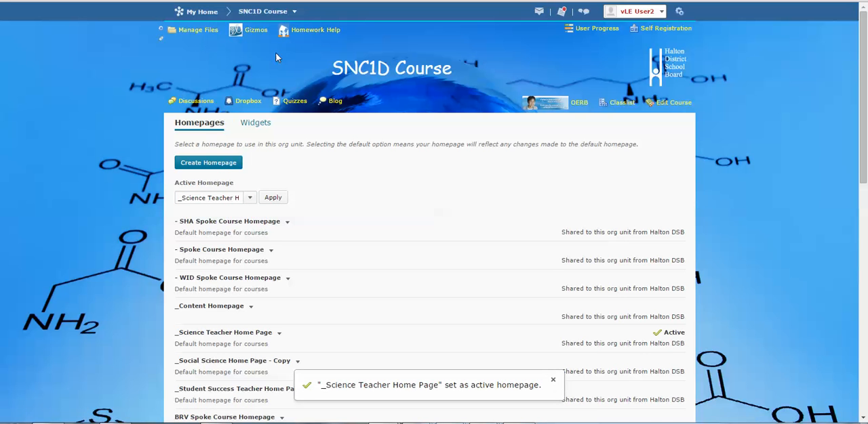
- Return to the SNC1D Course homepage and collapse the Science Department widget
click(278, 12)
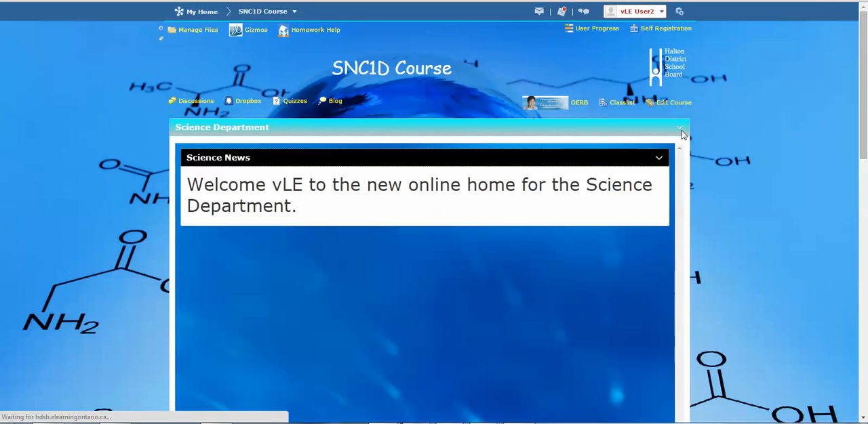
click(681, 132)
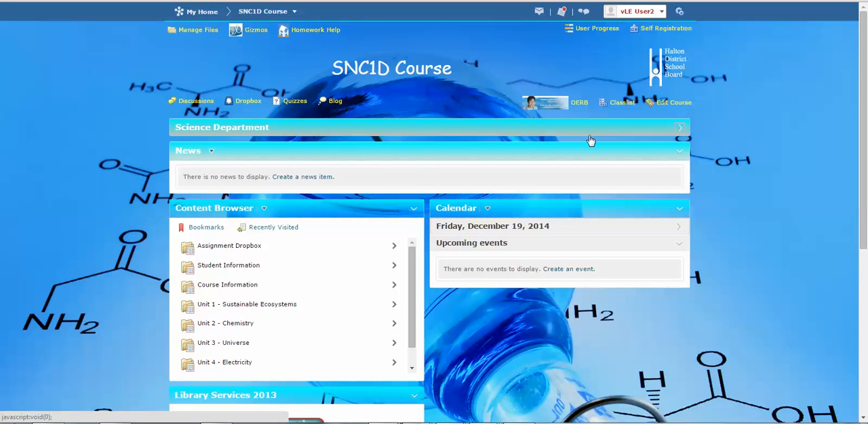
mouse_move(863, 145)
mouse_down()
mouse_move(863, 219)
mouse_move(863, 146)
mouse_up()
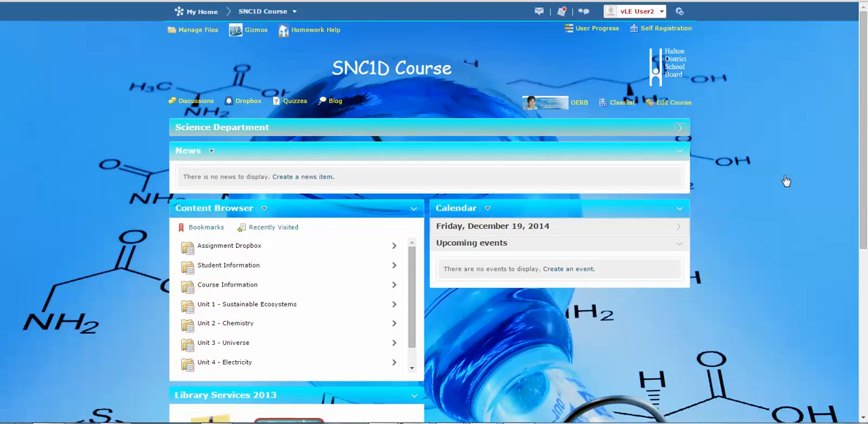